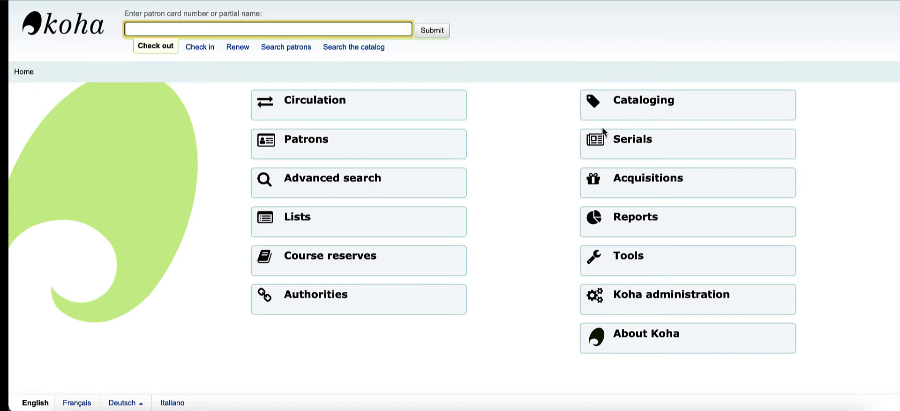
From Tools, open Stage MARC records for import and upload the file 31GT9.mrc
click(673, 265)
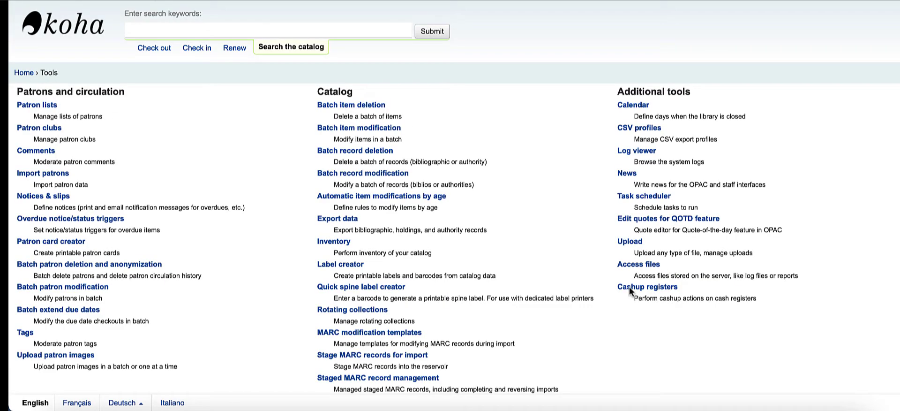
click(334, 359)
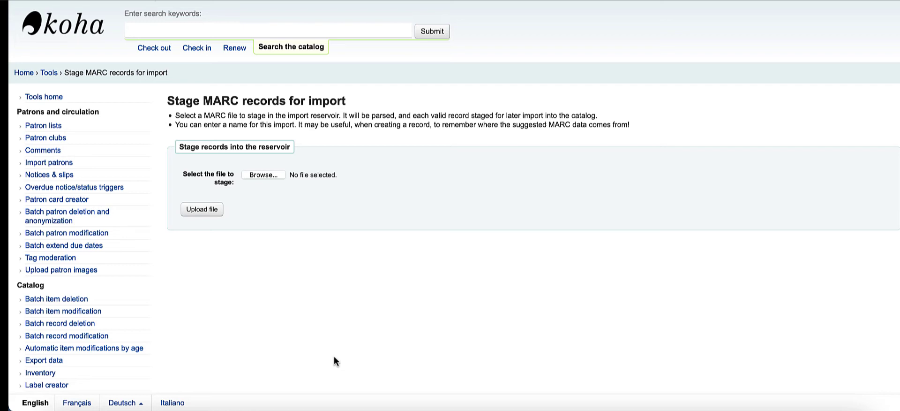
click(257, 175)
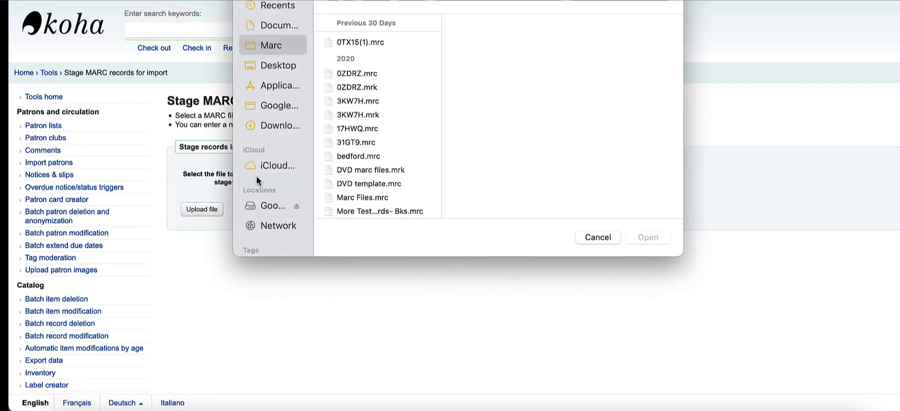
click(353, 142)
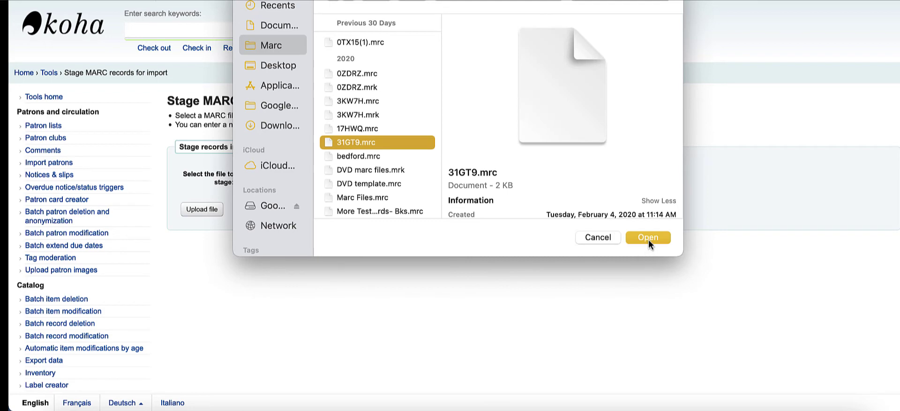
click(648, 237)
click(214, 209)
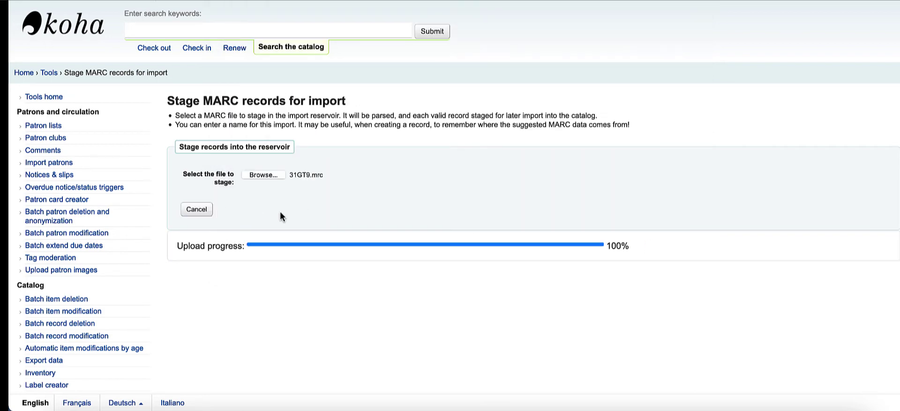
scroll(501, 216, down, 3)
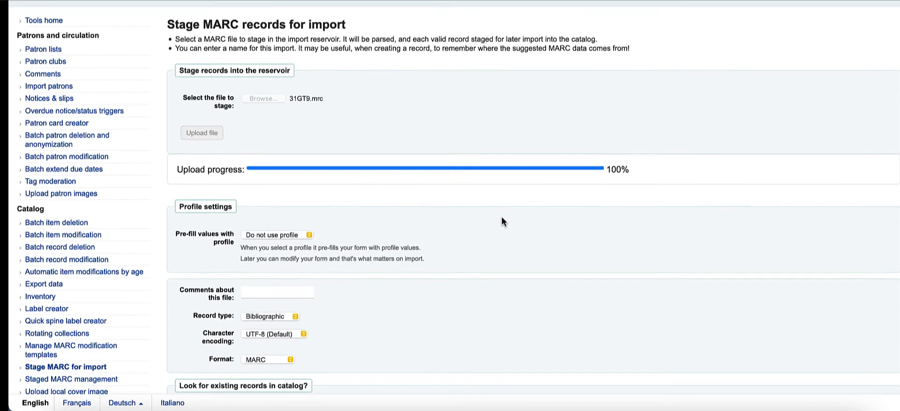
drag(182, 205, 236, 207)
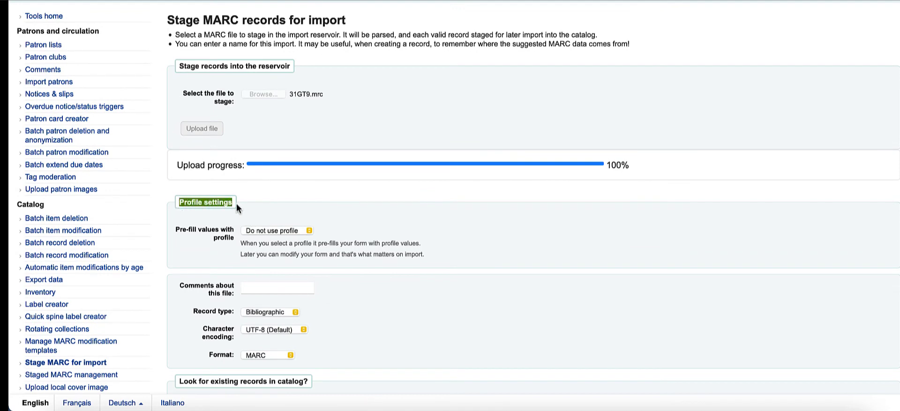
click(269, 228)
click(291, 224)
click(272, 230)
click(271, 230)
click(272, 230)
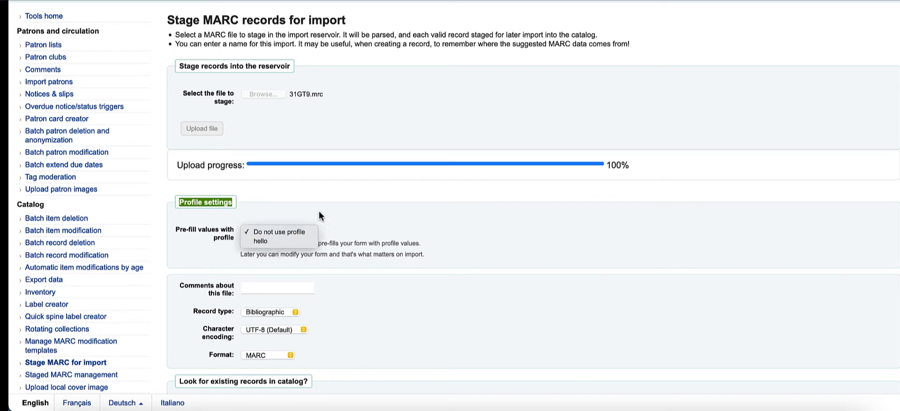
click(355, 201)
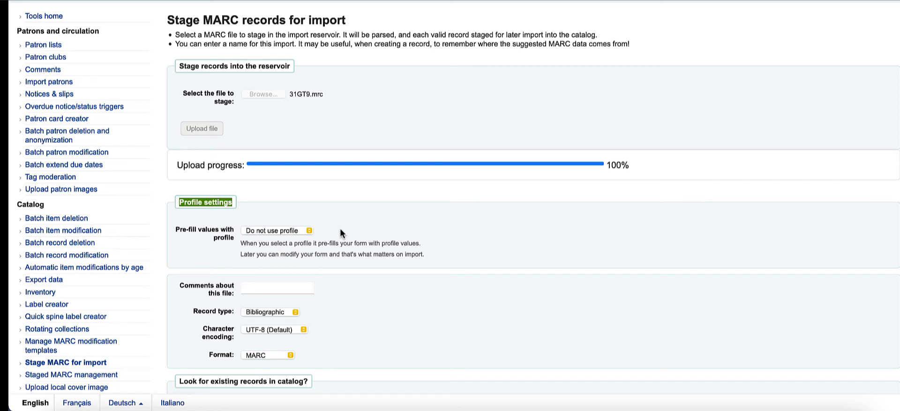
scroll(254, 288, down, 3)
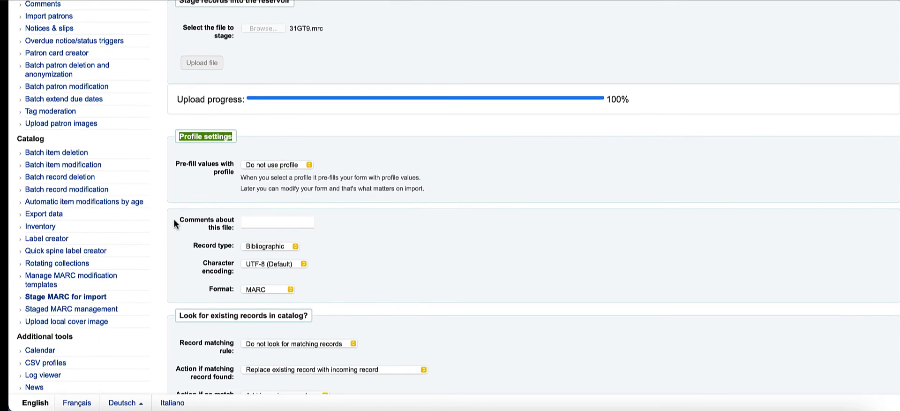
scroll(174, 221, down, 4)
scroll(176, 222, down, 3)
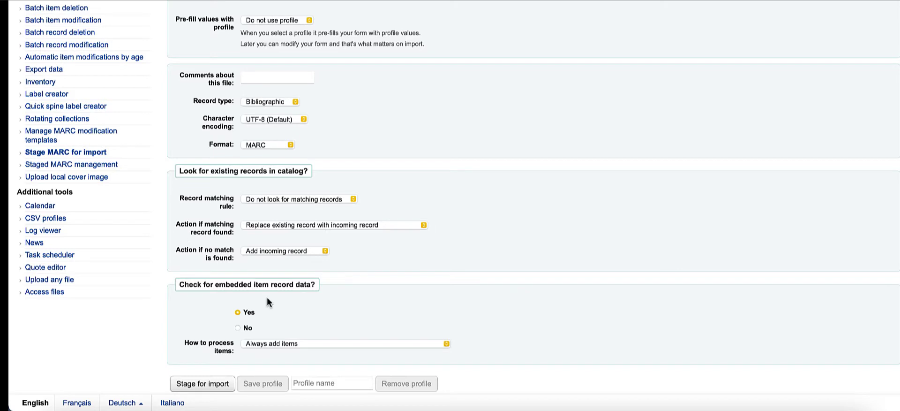
Enter the file comment 'Baker Taylor Bk'
click(279, 76)
text(Bake)
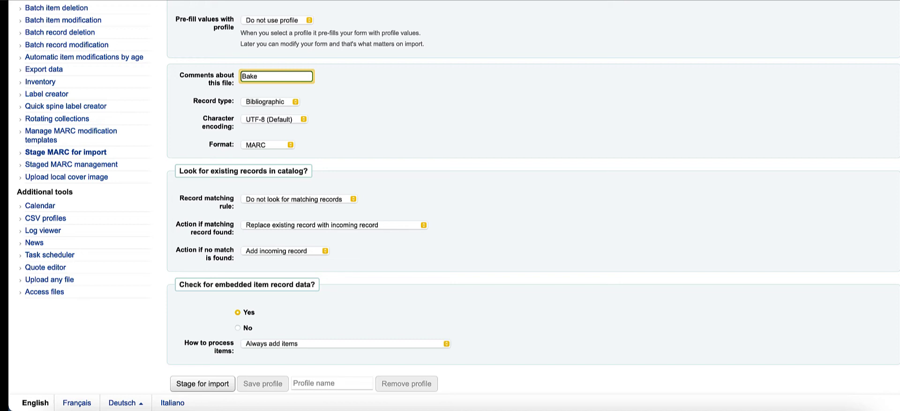
text(r Taylor Bk)
Set the record matching rule to ISBN (020$a) and review the remaining import options
click(277, 197)
click(276, 198)
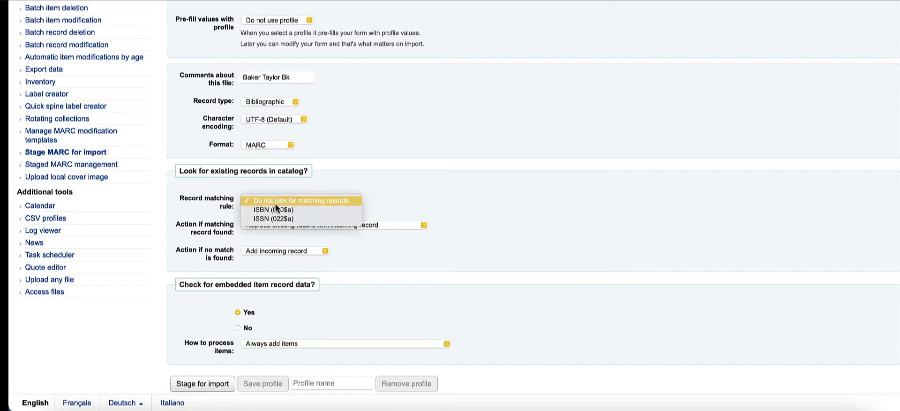
click(276, 209)
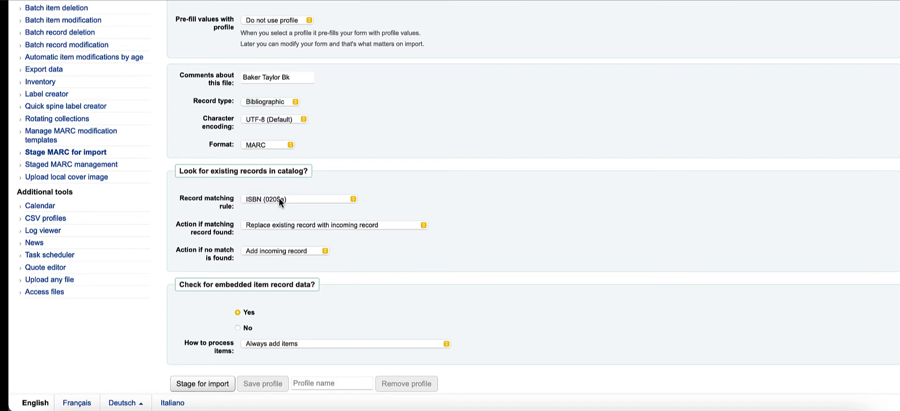
scroll(280, 201, up, 1)
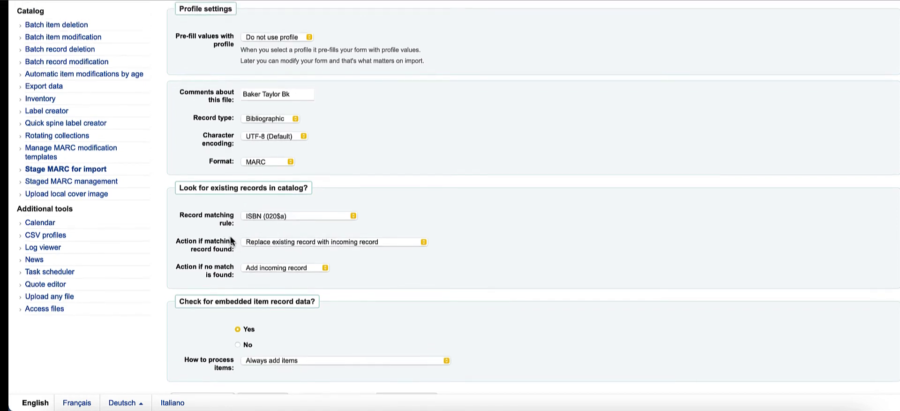
scroll(241, 241, down, 1)
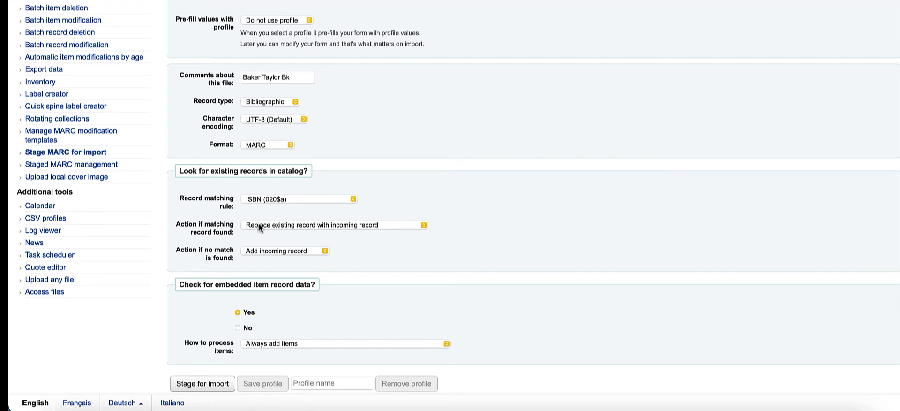
scroll(255, 226, up, 1)
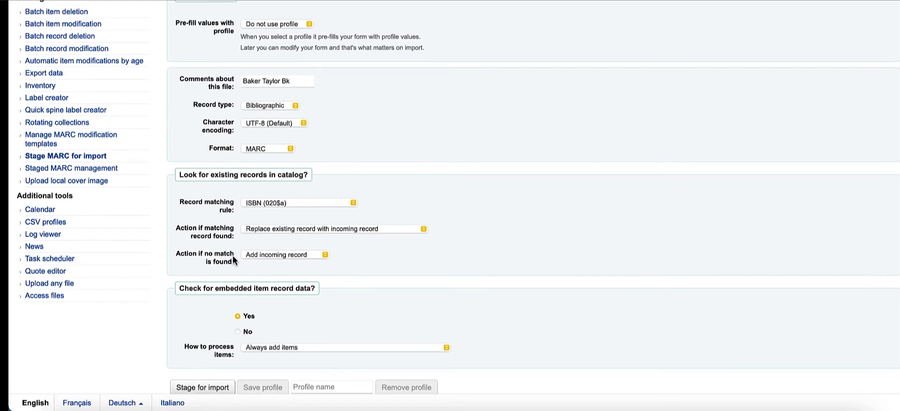
scroll(305, 292, down, 1)
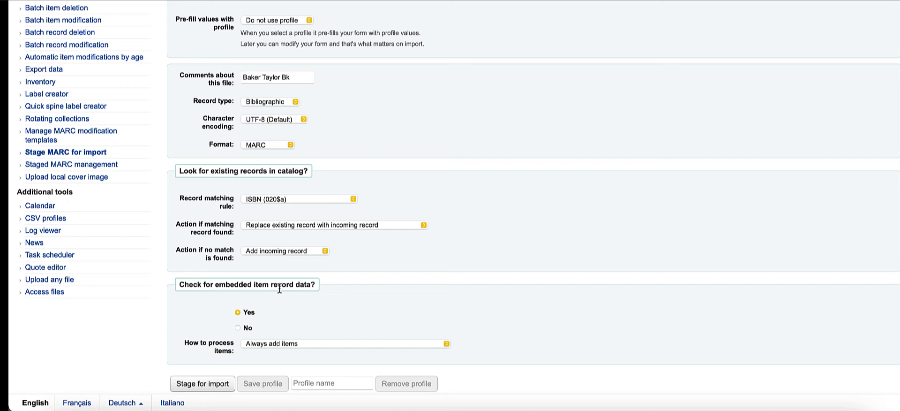
Save the current settings as the profile 'Baker Taylor', then stage the file for import
click(320, 384)
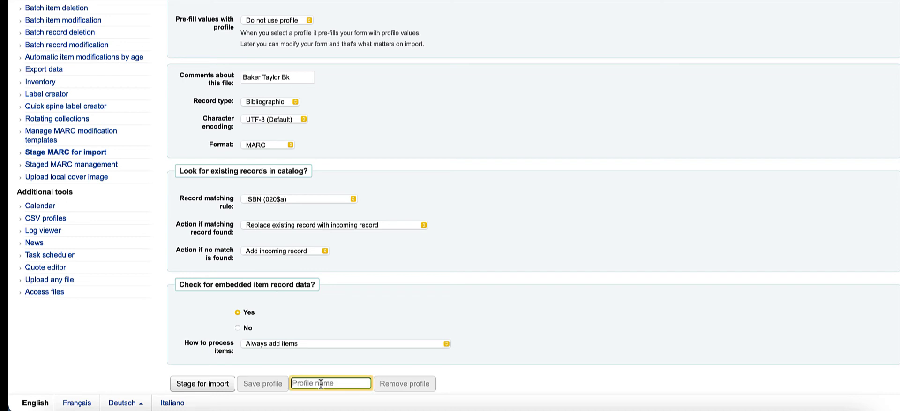
text(Baker )
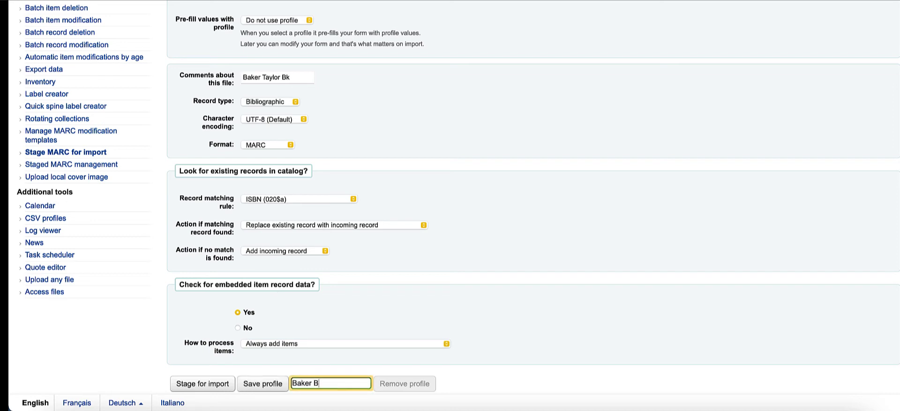
text(Taylor)
click(257, 384)
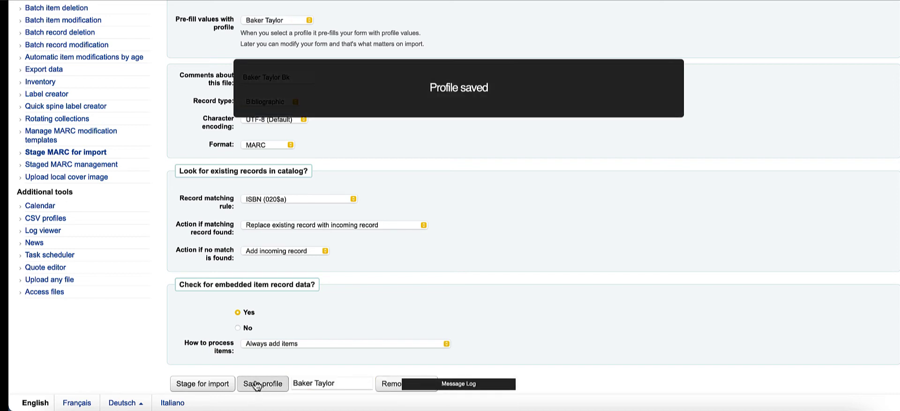
click(197, 385)
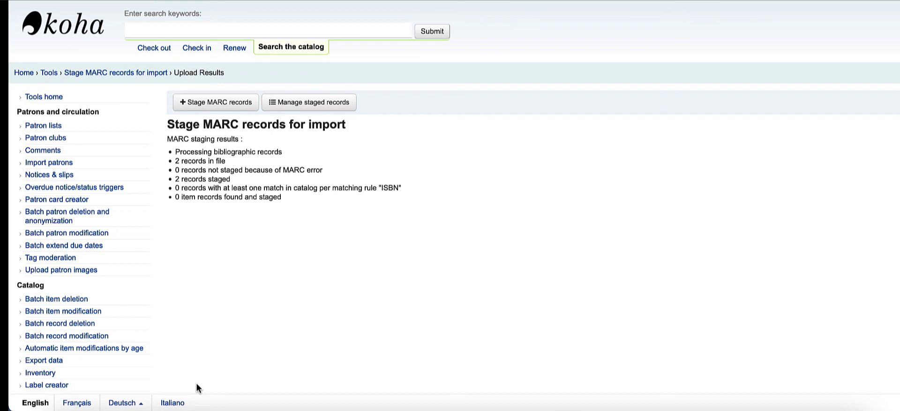
Begin a fresh MARC staging from the sidebar and upload 31GT9.mrc again
scroll(43, 328, down, 2)
scroll(43, 329, down, 2)
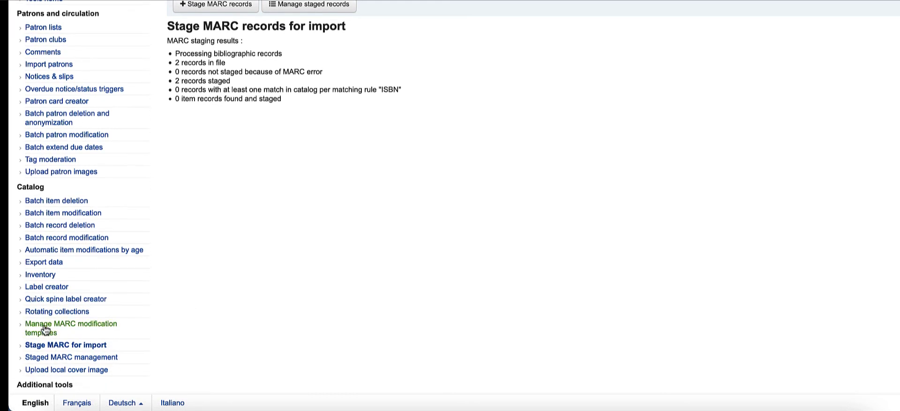
click(69, 342)
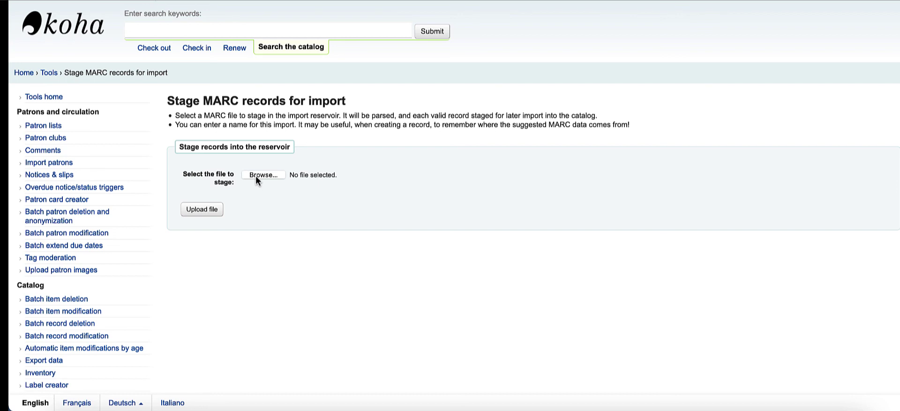
click(256, 177)
click(354, 158)
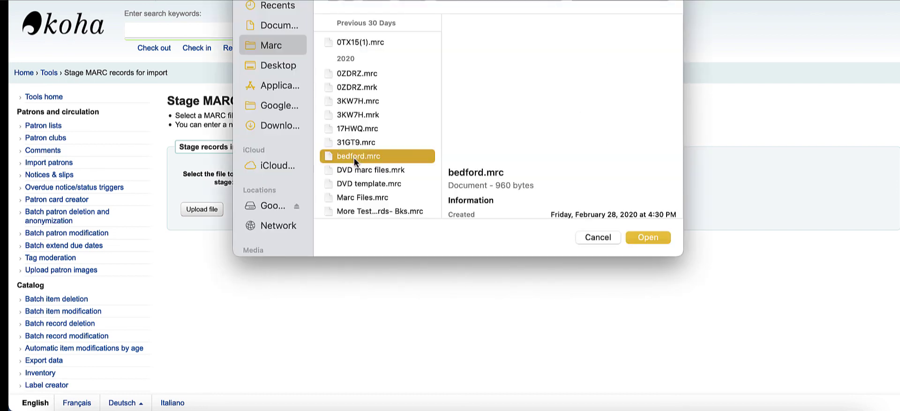
click(362, 142)
click(652, 234)
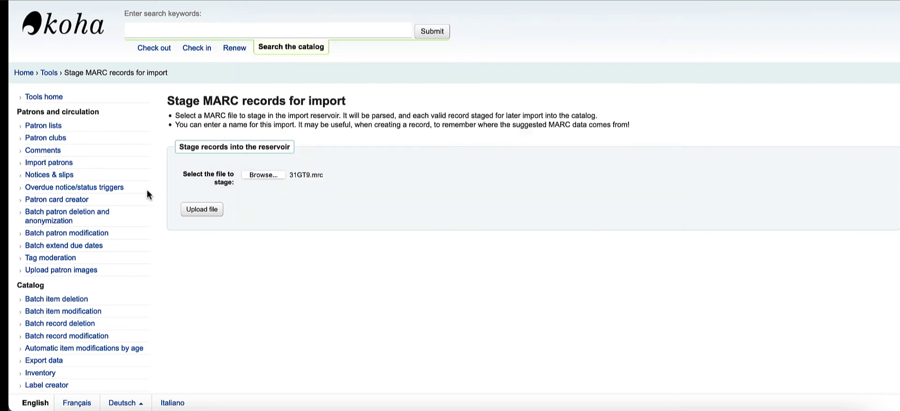
click(187, 209)
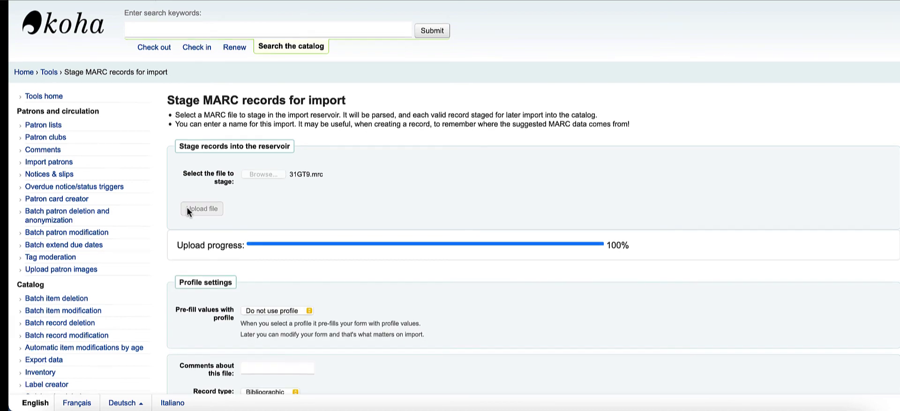
Pre-fill the form with the Baker Taylor profile and review the filled comment, ISBN matching and item options
scroll(243, 189, down, 3)
click(270, 165)
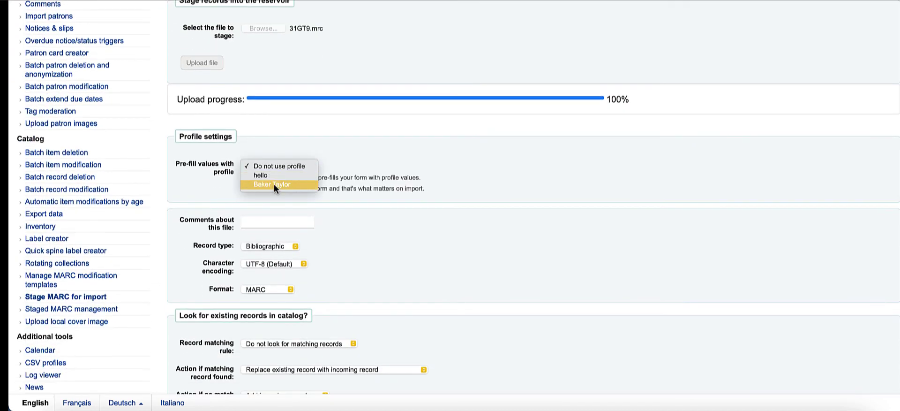
click(274, 184)
scroll(271, 169, down, 2)
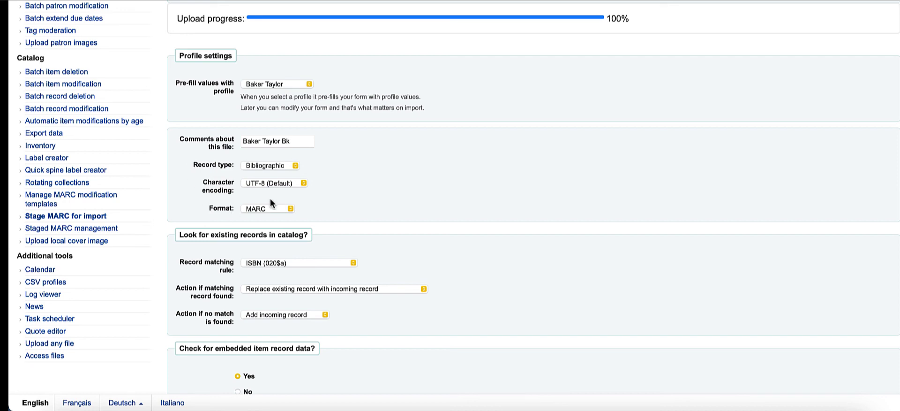
scroll(373, 201, down, 2)
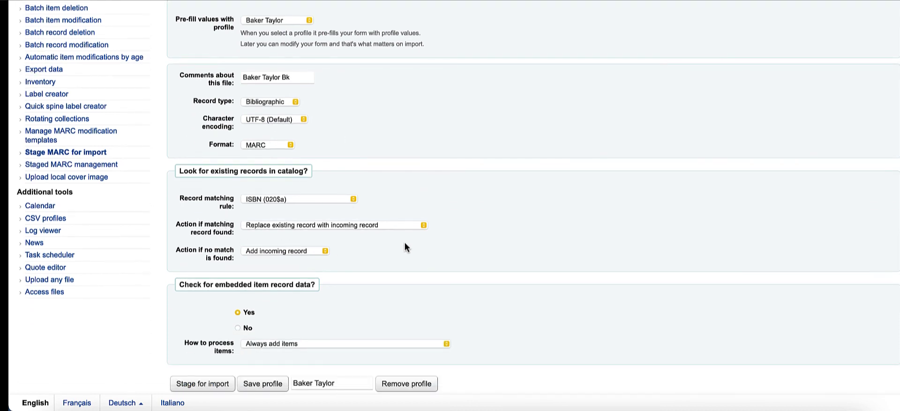
scroll(234, 281, up, 1)
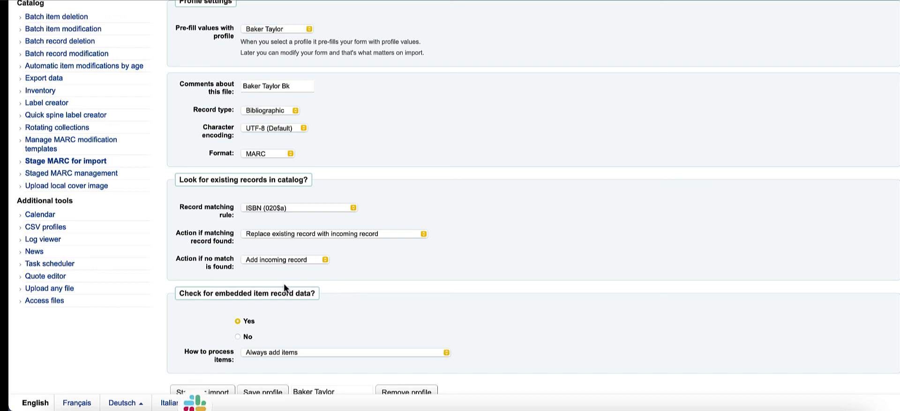
scroll(283, 287, down, 1)
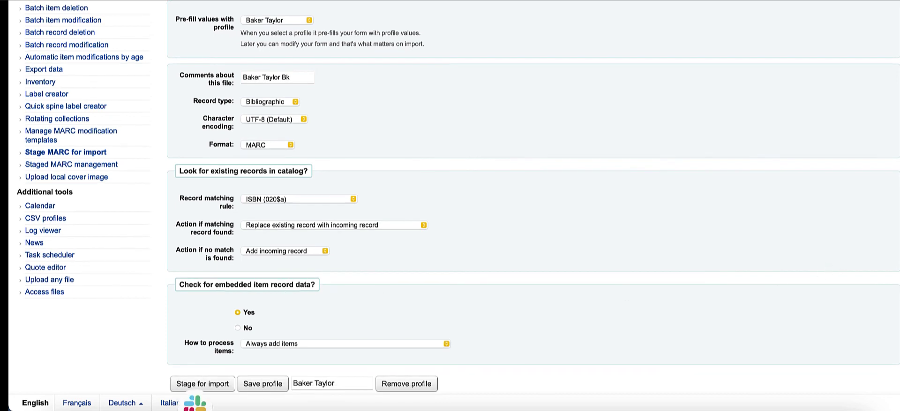